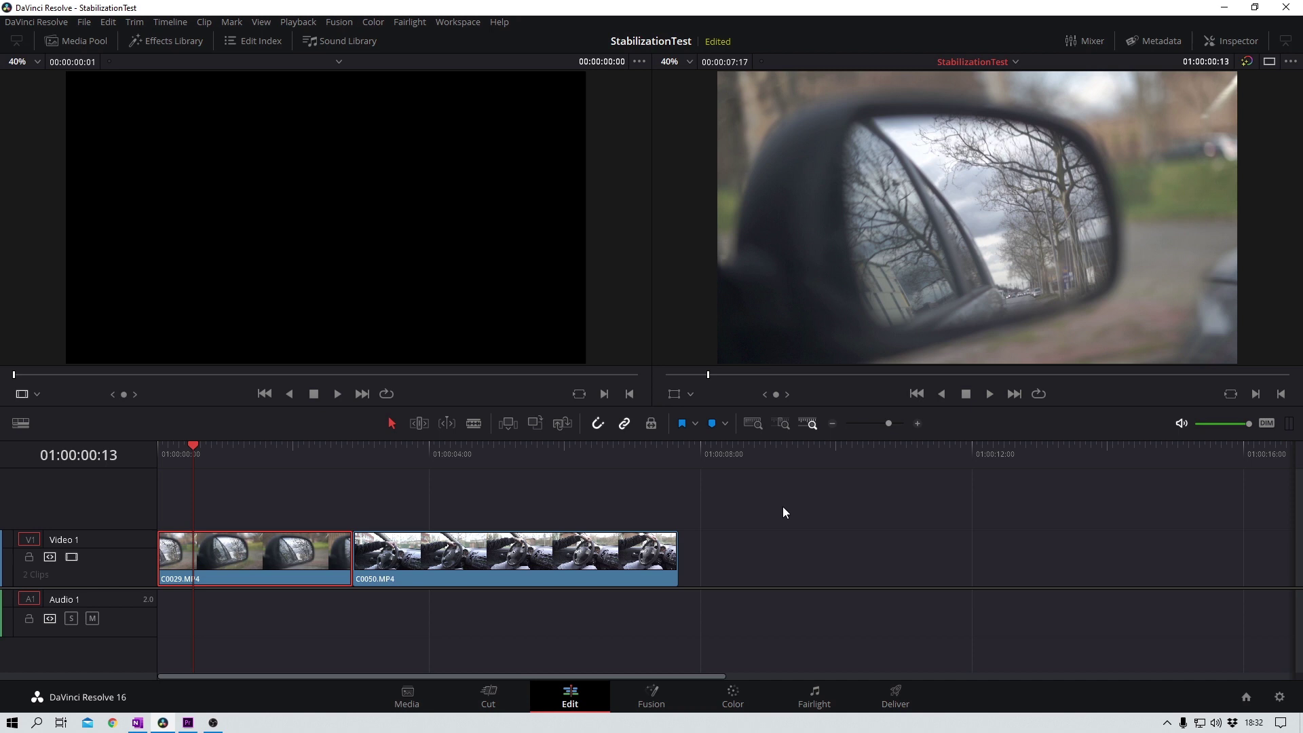
Open the stabilization settings for clip C0029.MP4 and stabilize it in Perspective mode
left_click(1229, 38)
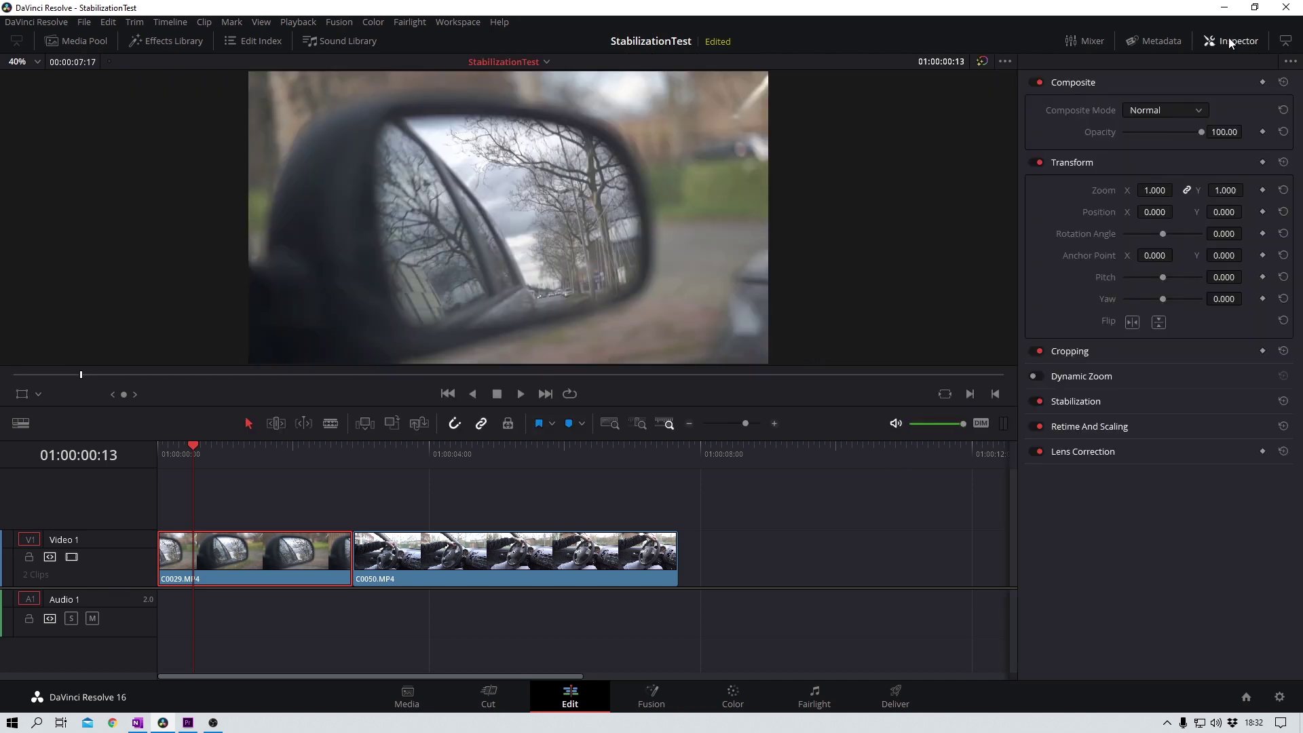
left_click(1072, 402)
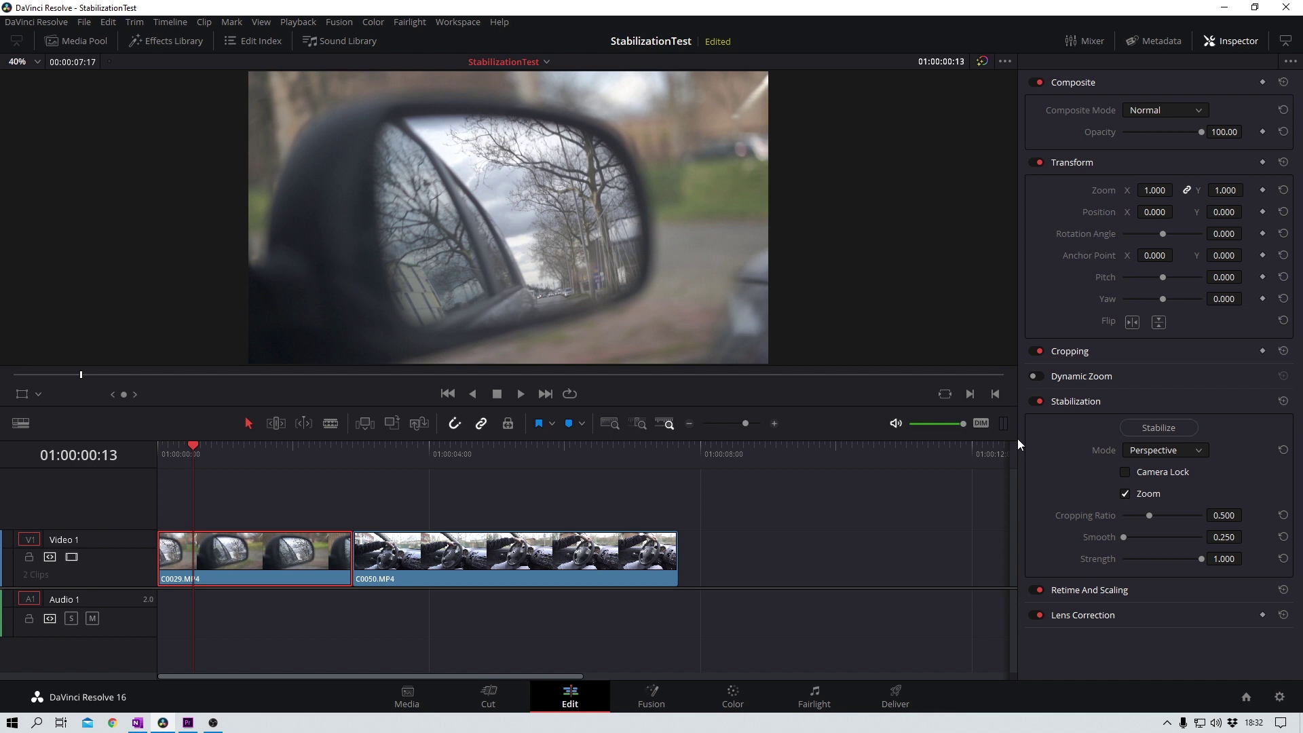
left_click(1190, 451)
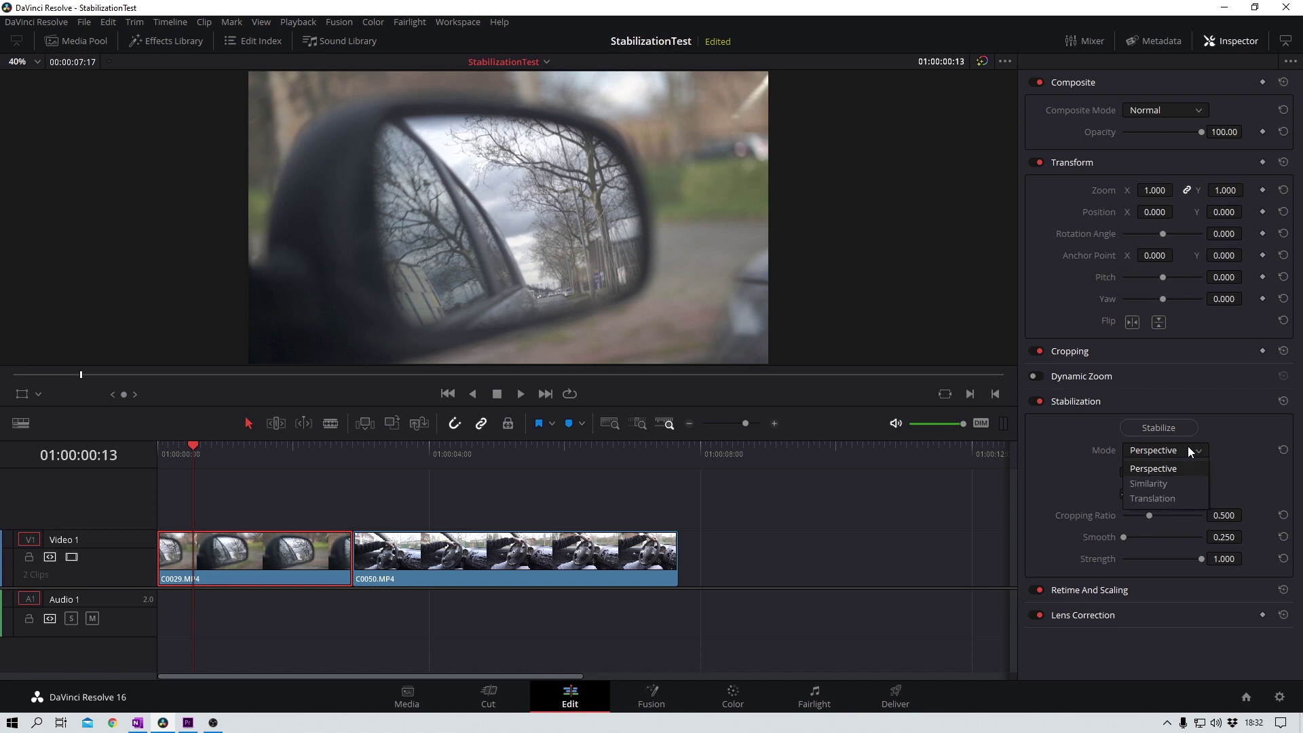
left_click(1189, 451)
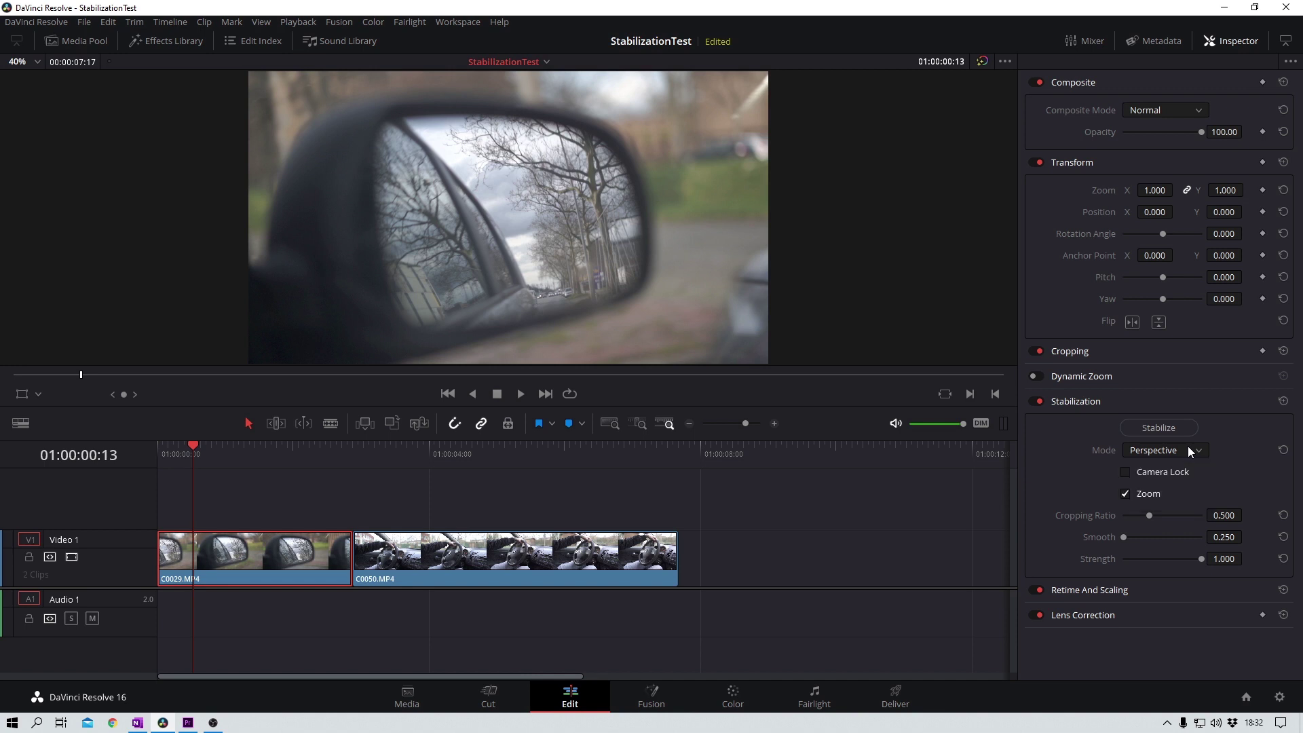
left_click(1159, 428)
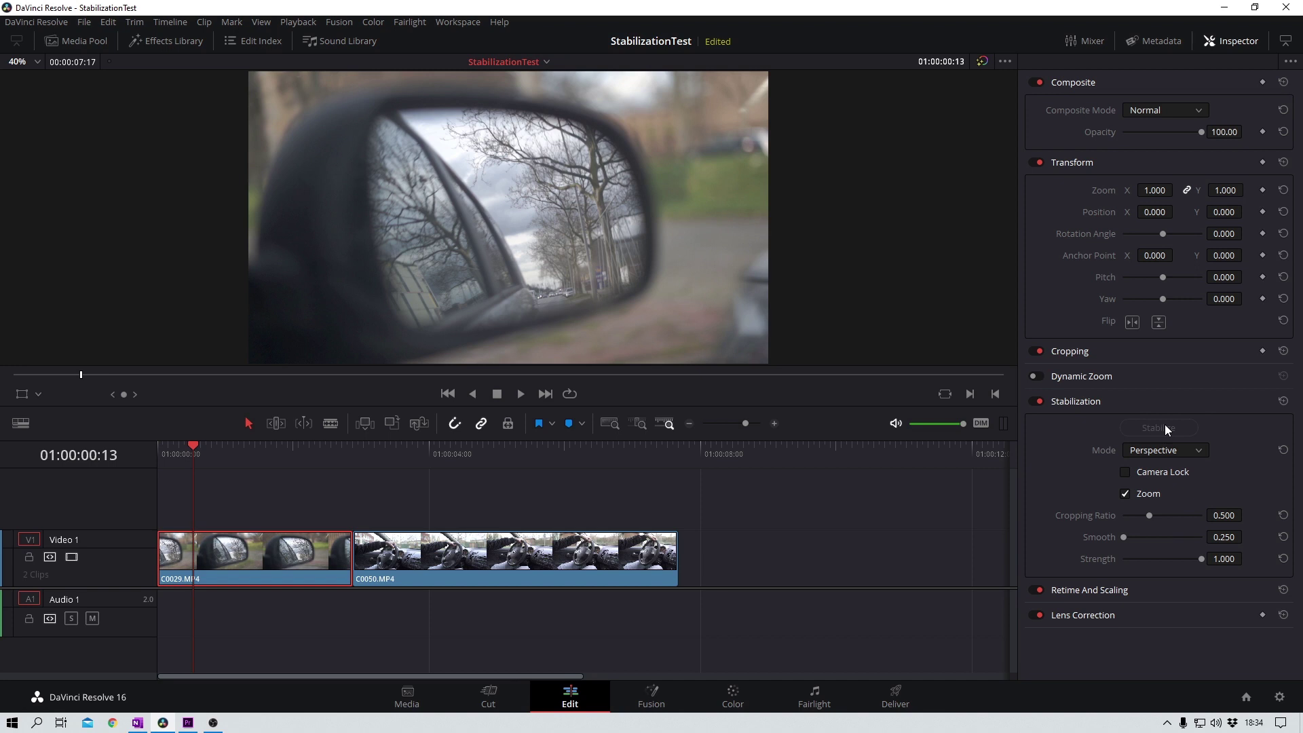
Try the stabilization with Zoom disabled and with Camera Lock enabled, restoring each option after the comparison
left_click(1127, 495)
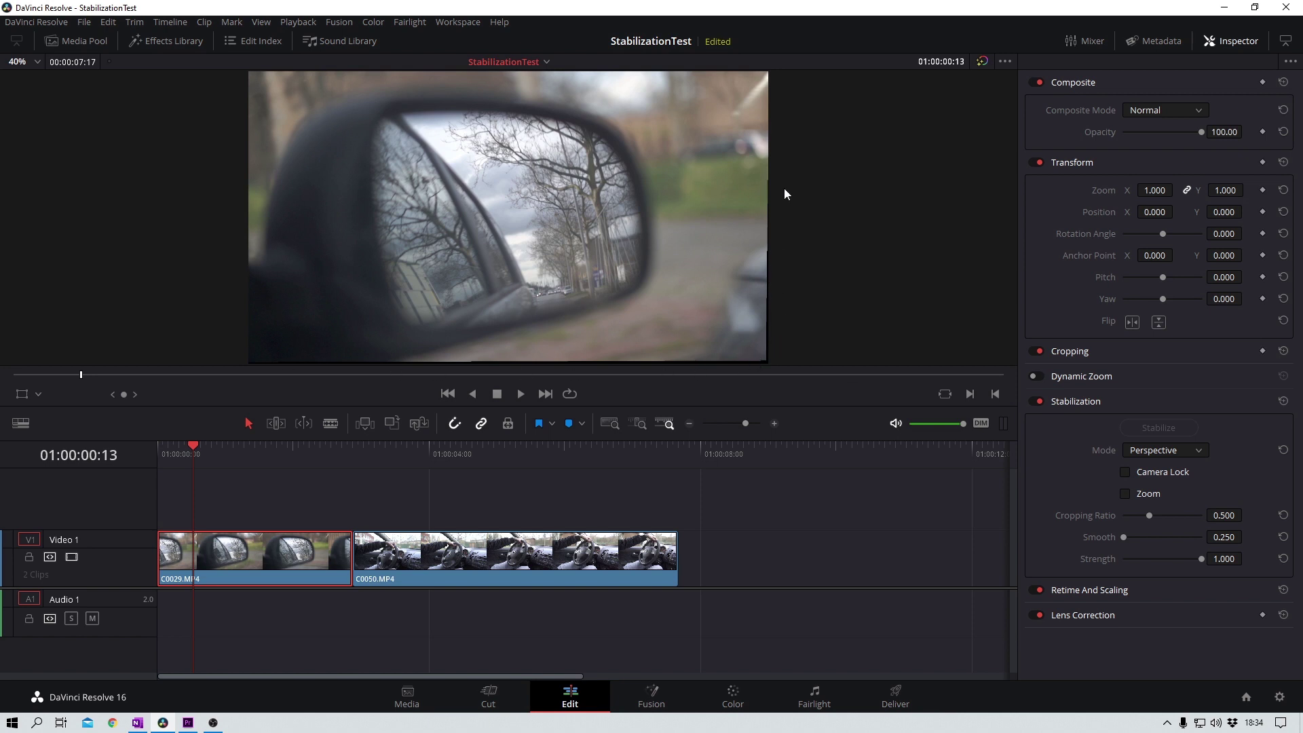
left_click(1126, 495)
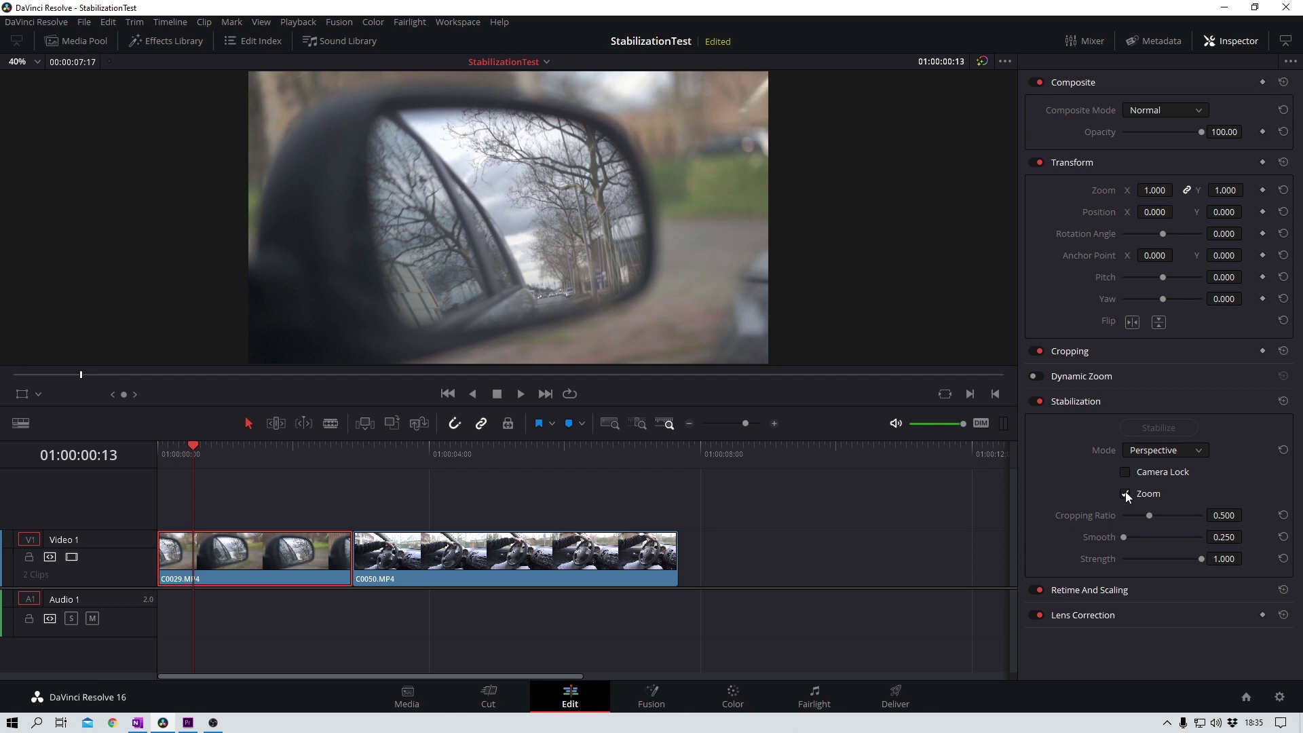
left_click(1125, 473)
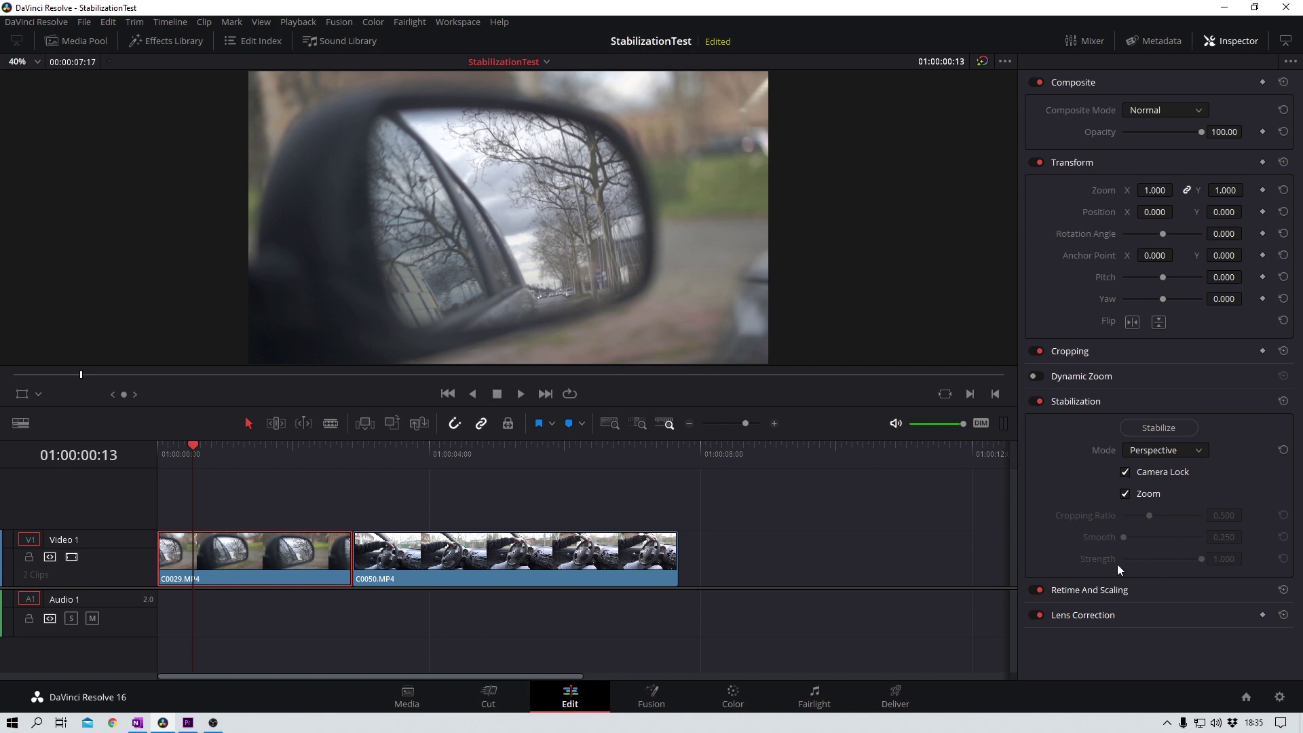
left_click(1125, 474)
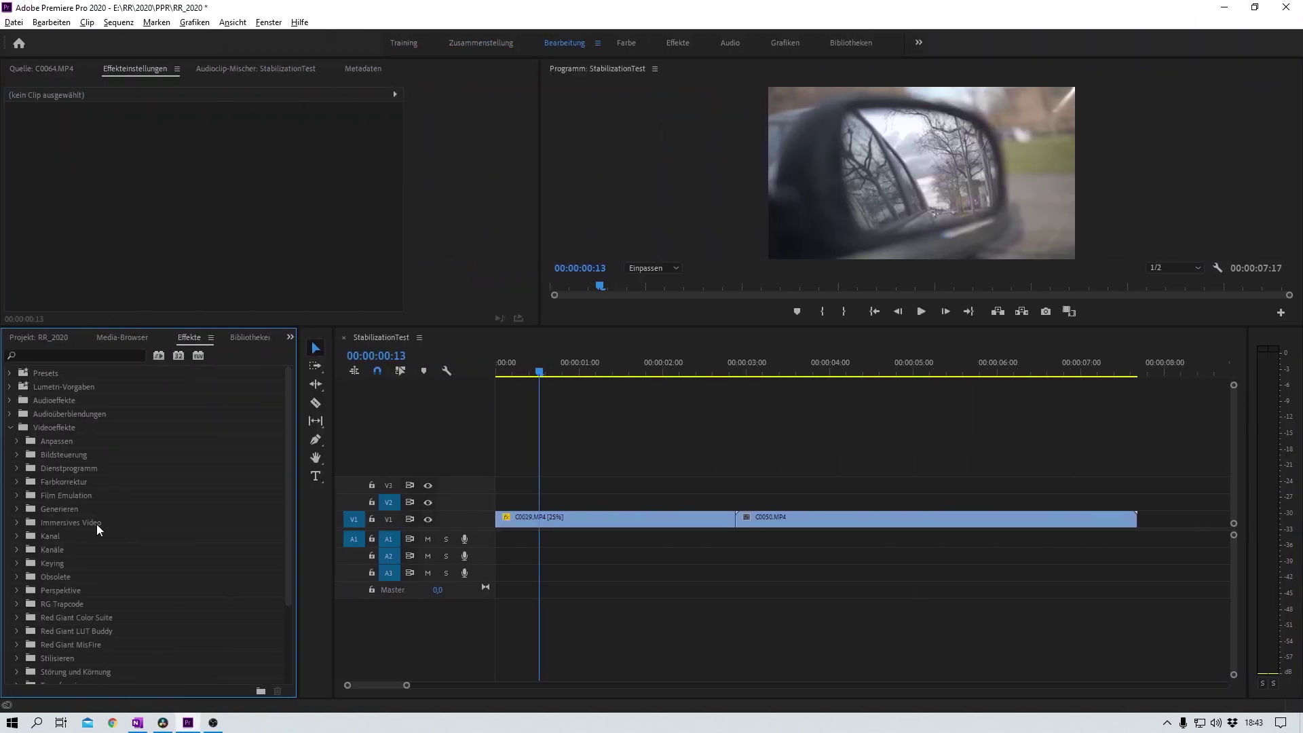
In Premiere Pro, try to apply the Verkrümmungsstabilisierung effect from the Verzerrung category to clip C0029.MP4
scroll(96, 524, "down", 2)
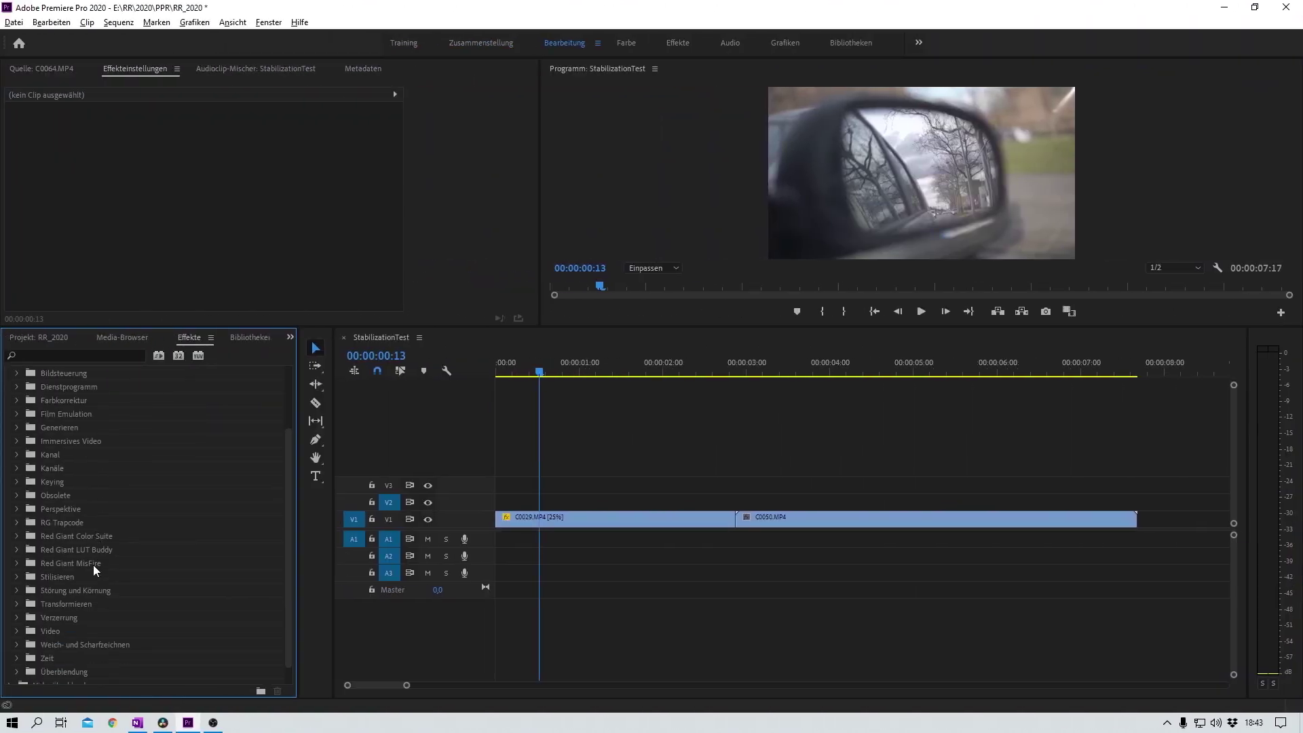
left_click(17, 618)
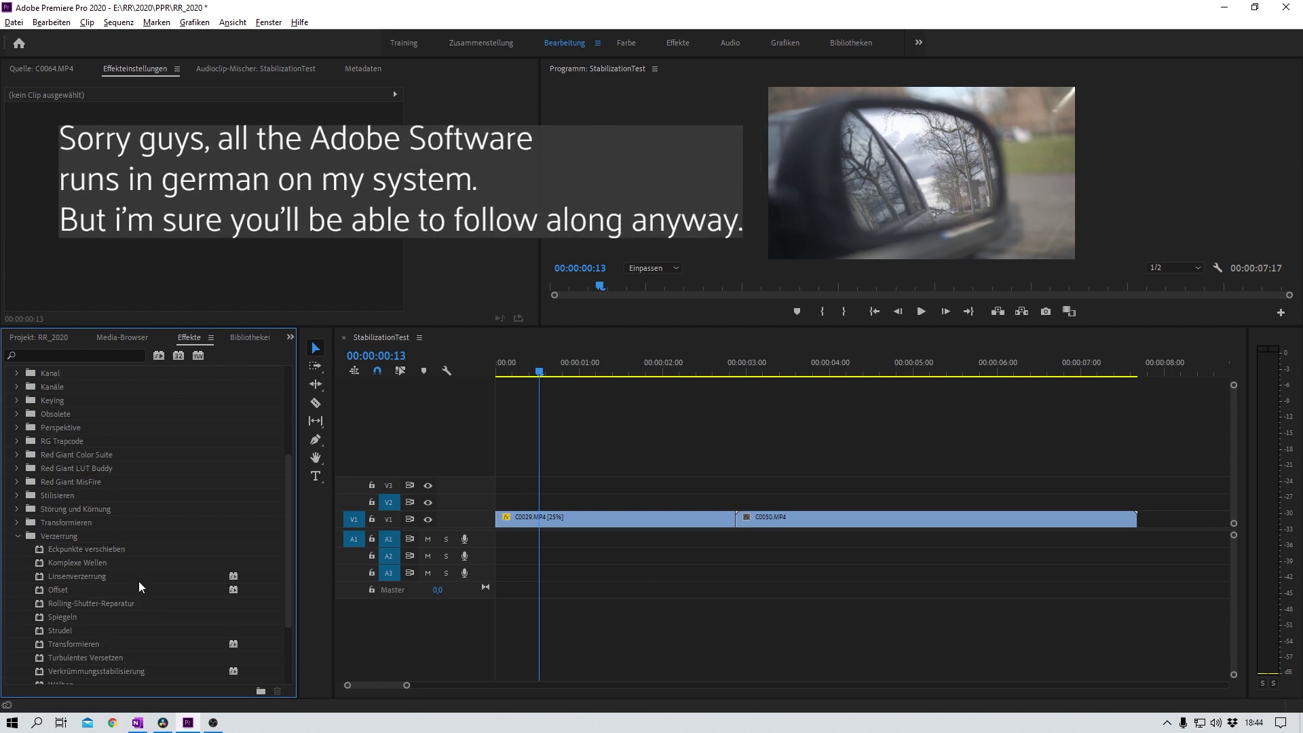
scroll(100, 671, "down", 2)
left_click_drag(100, 671, 611, 520)
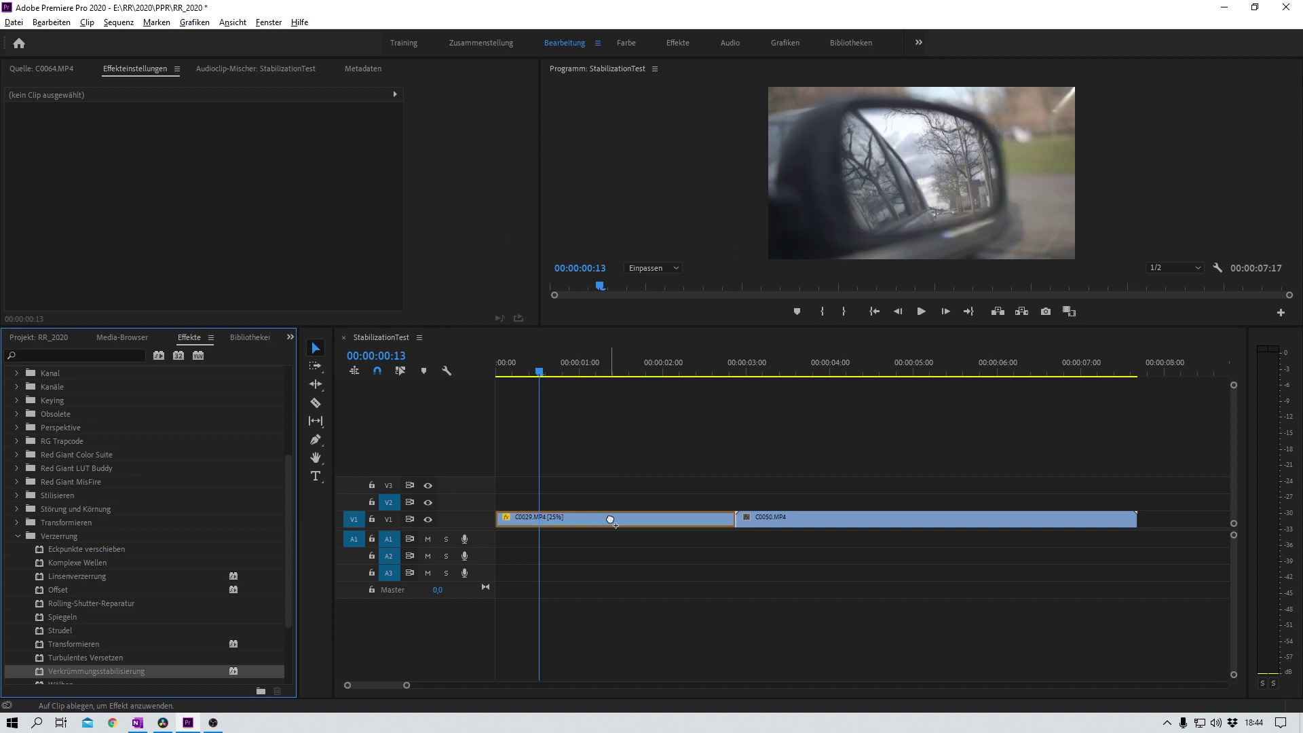
left_click_drag(610, 520, 610, 519)
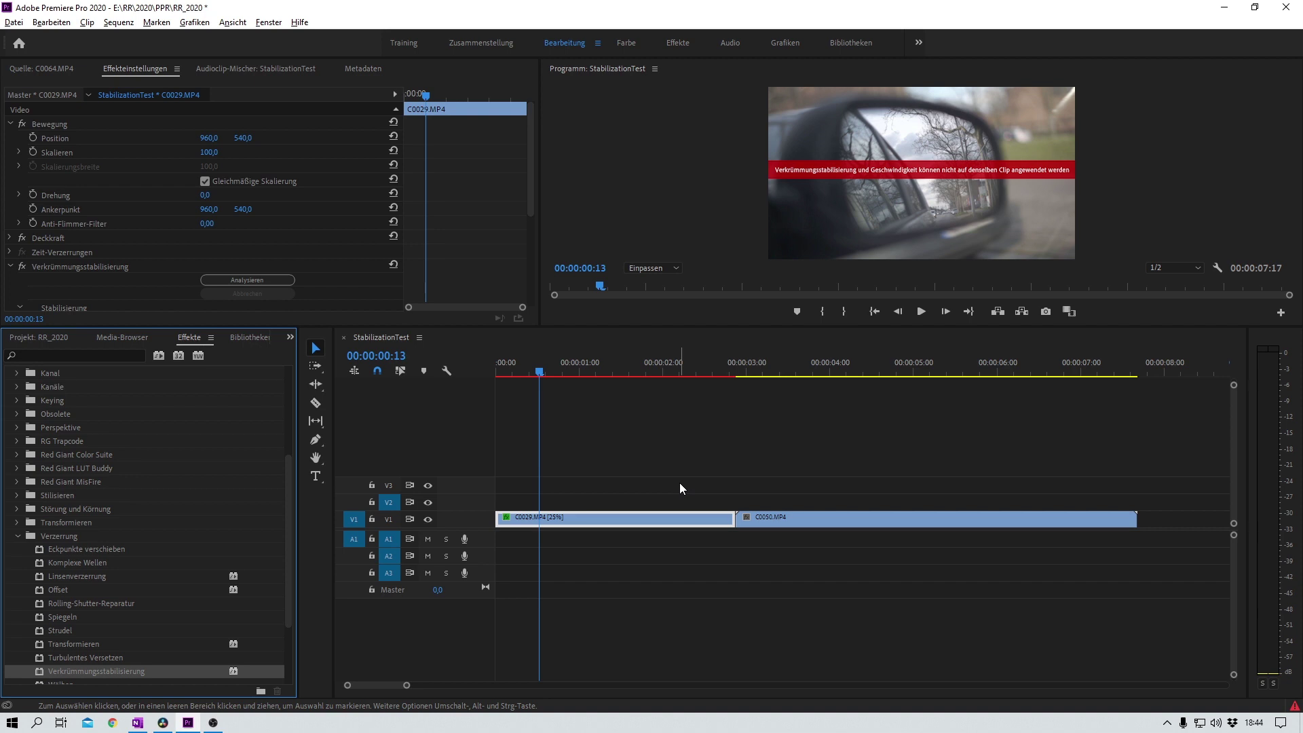
right_click(667, 520)
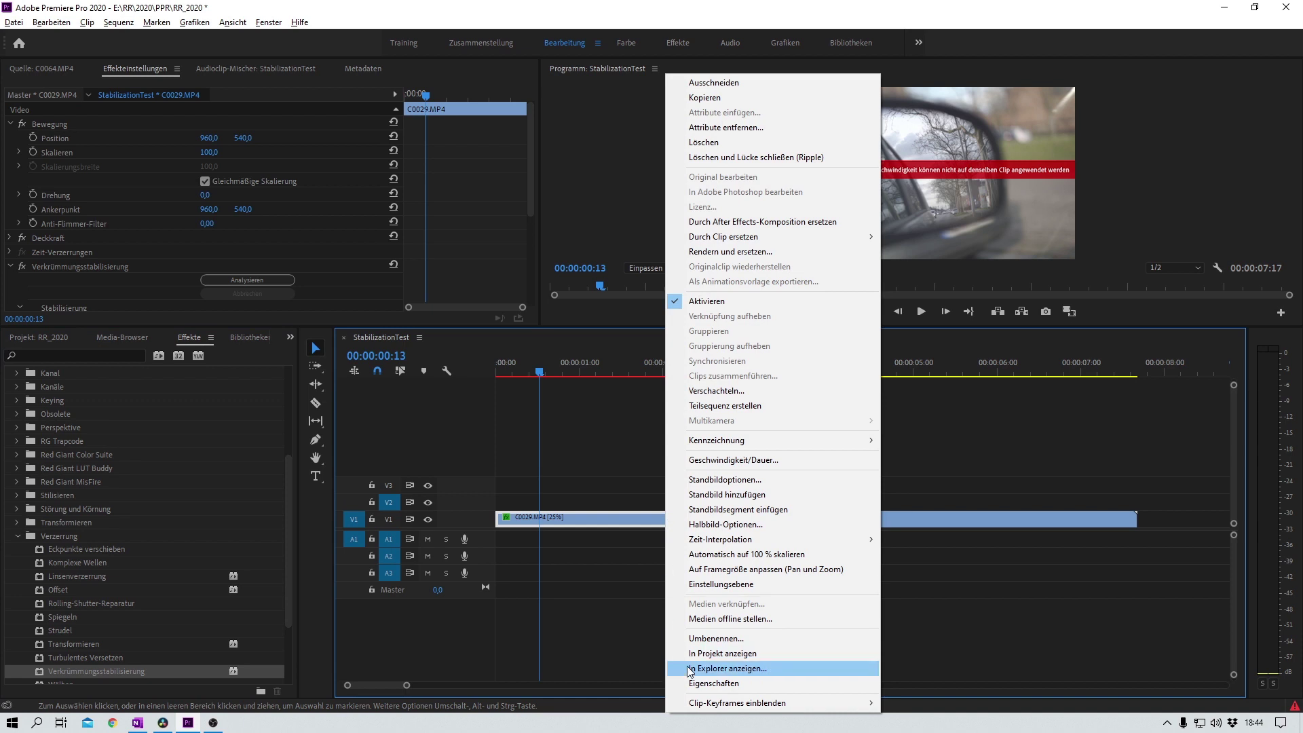
left_click(726, 653)
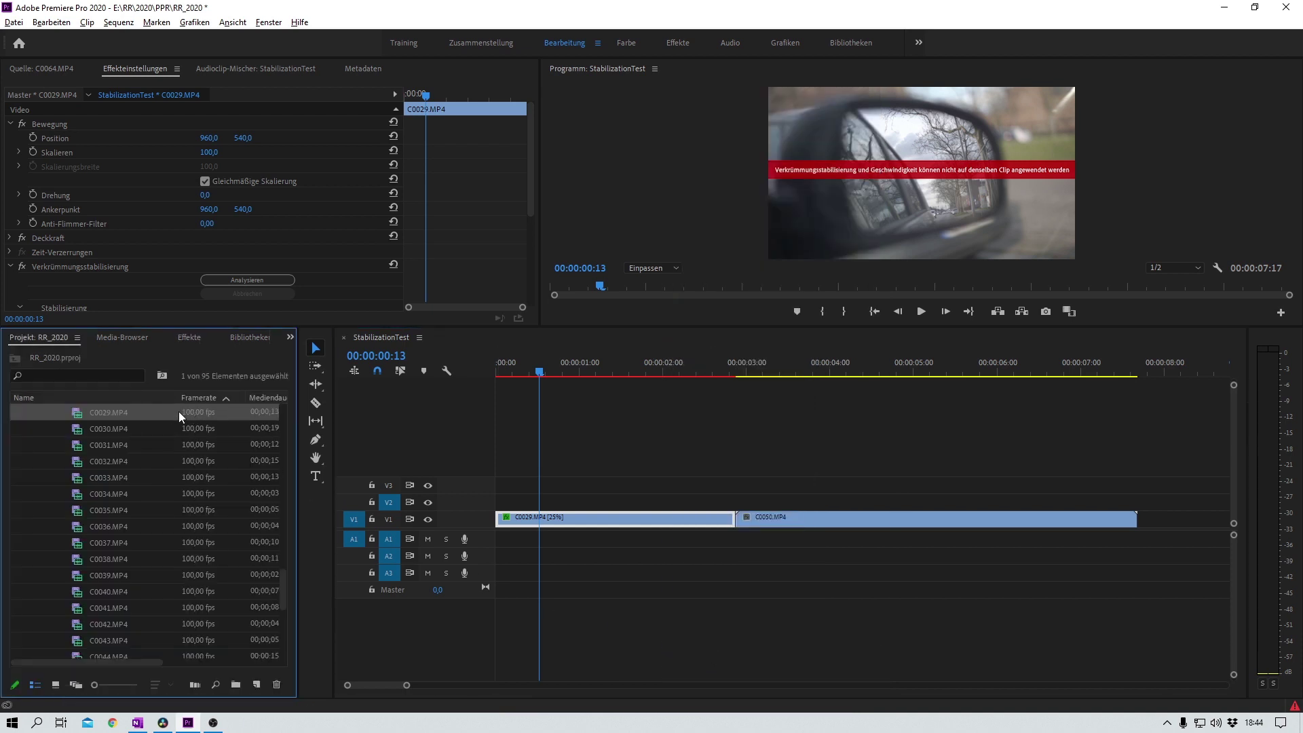
right_click(134, 413)
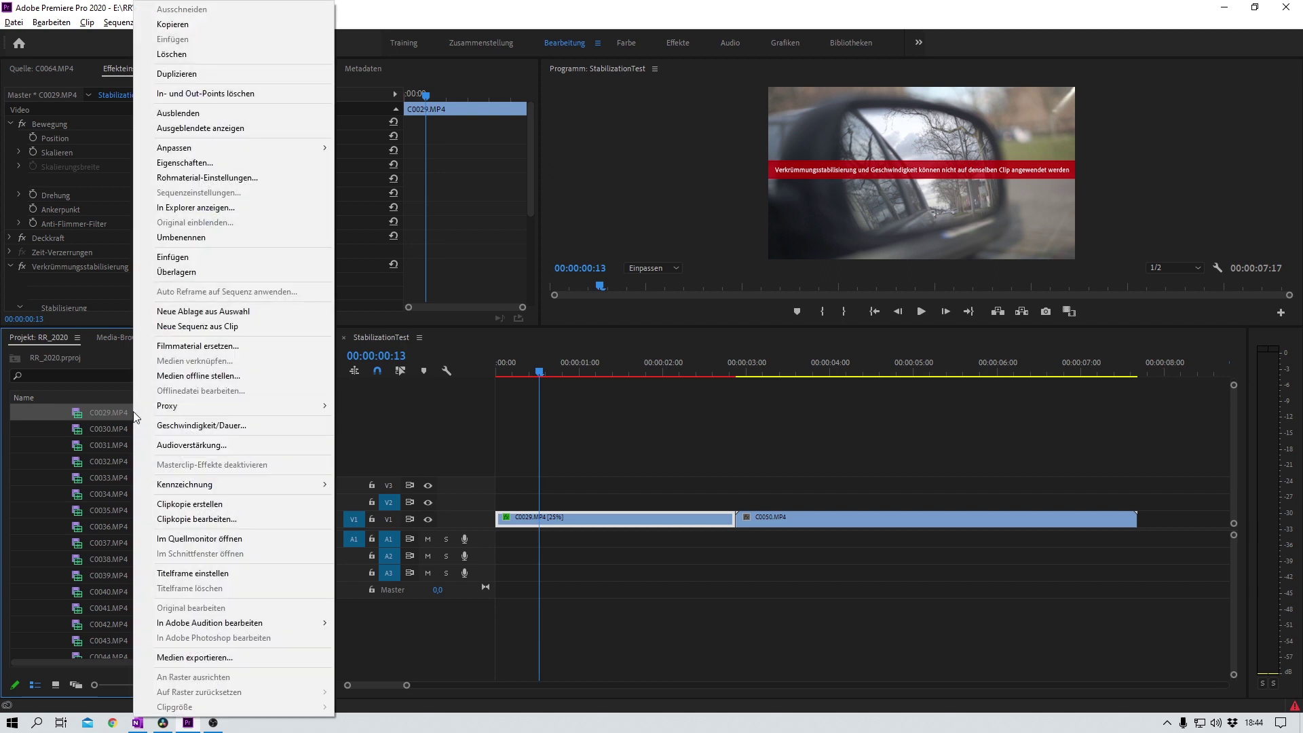
mouse_move(229, 148)
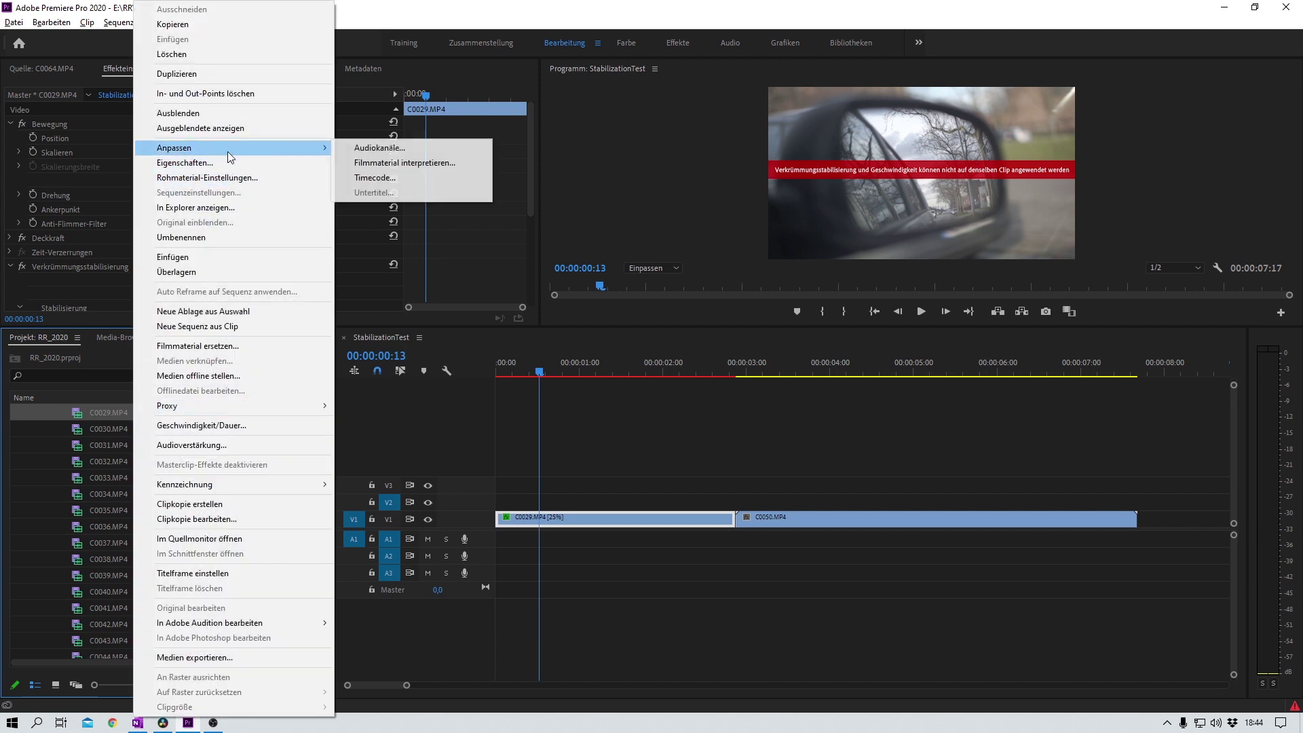
left_click(391, 162)
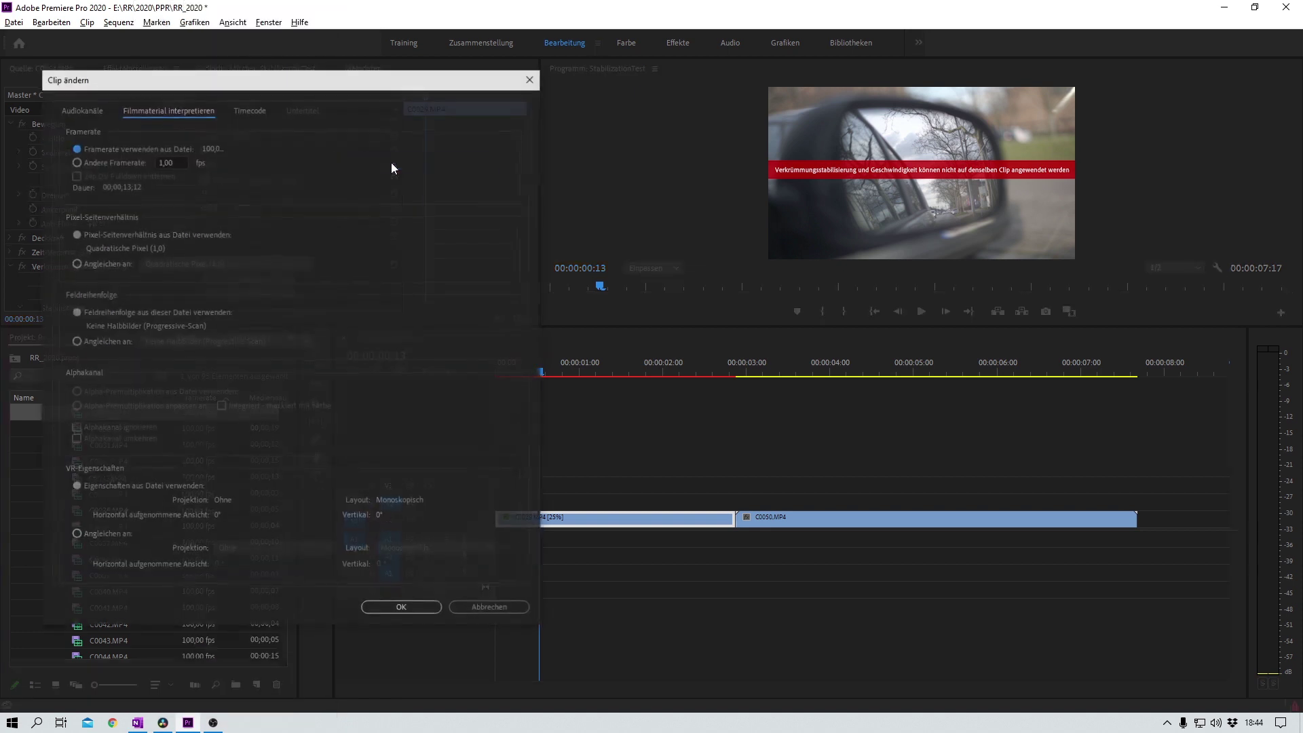
left_click(99, 161)
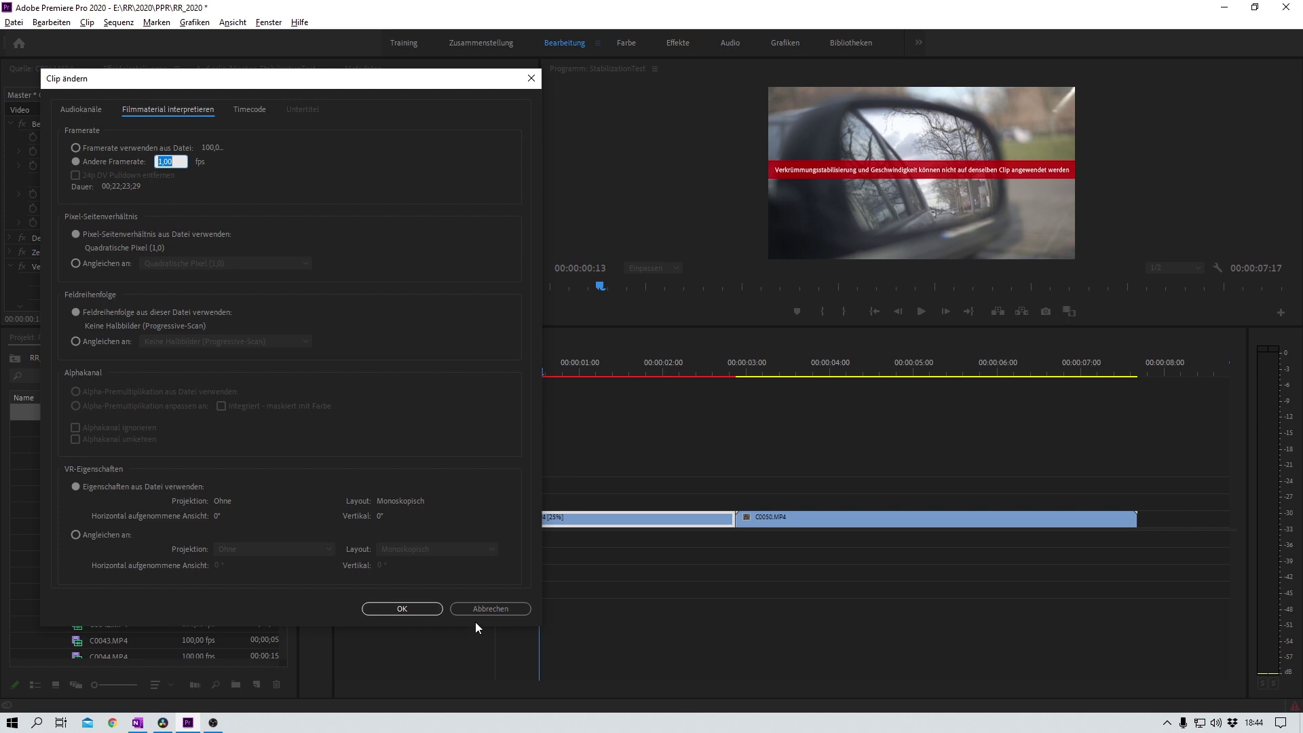
left_click(487, 609)
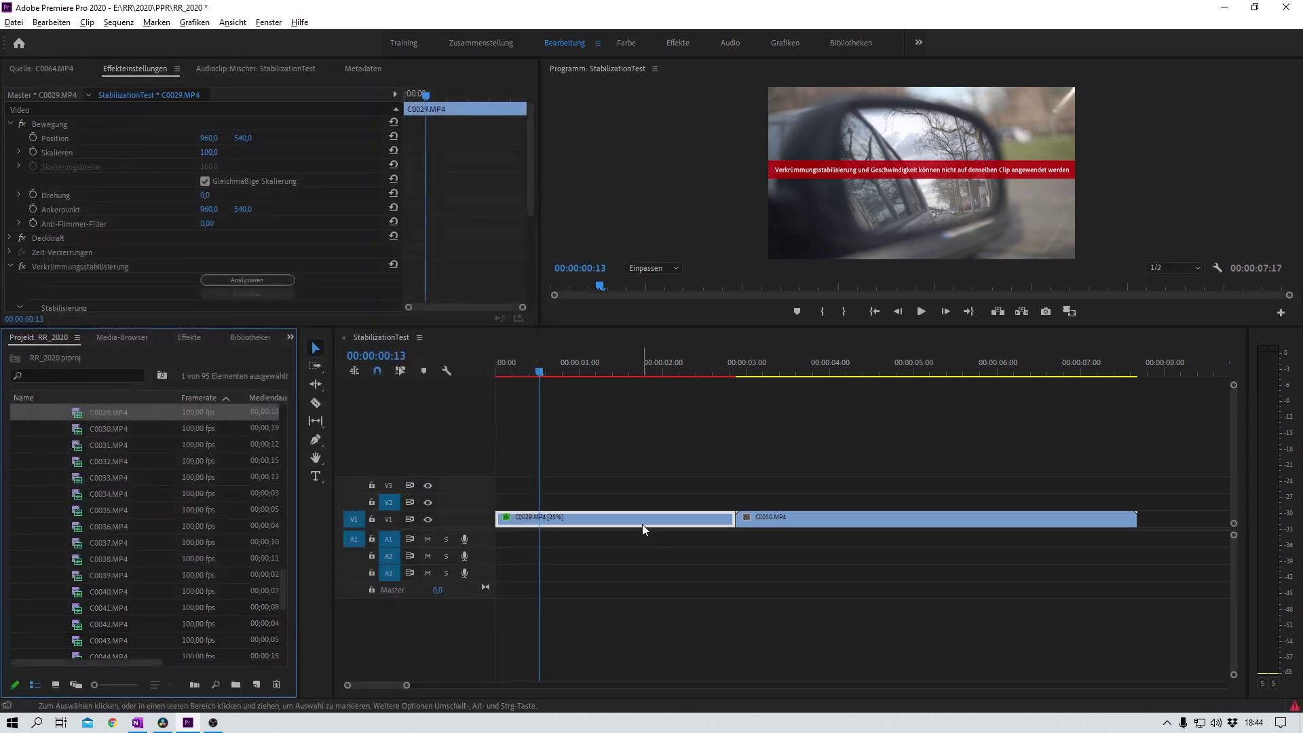
Remove the Verkrümmungsstabilisierung effect from clip C0029.MP4 and nest the clip in its own sequence under the default name
left_click(80, 267)
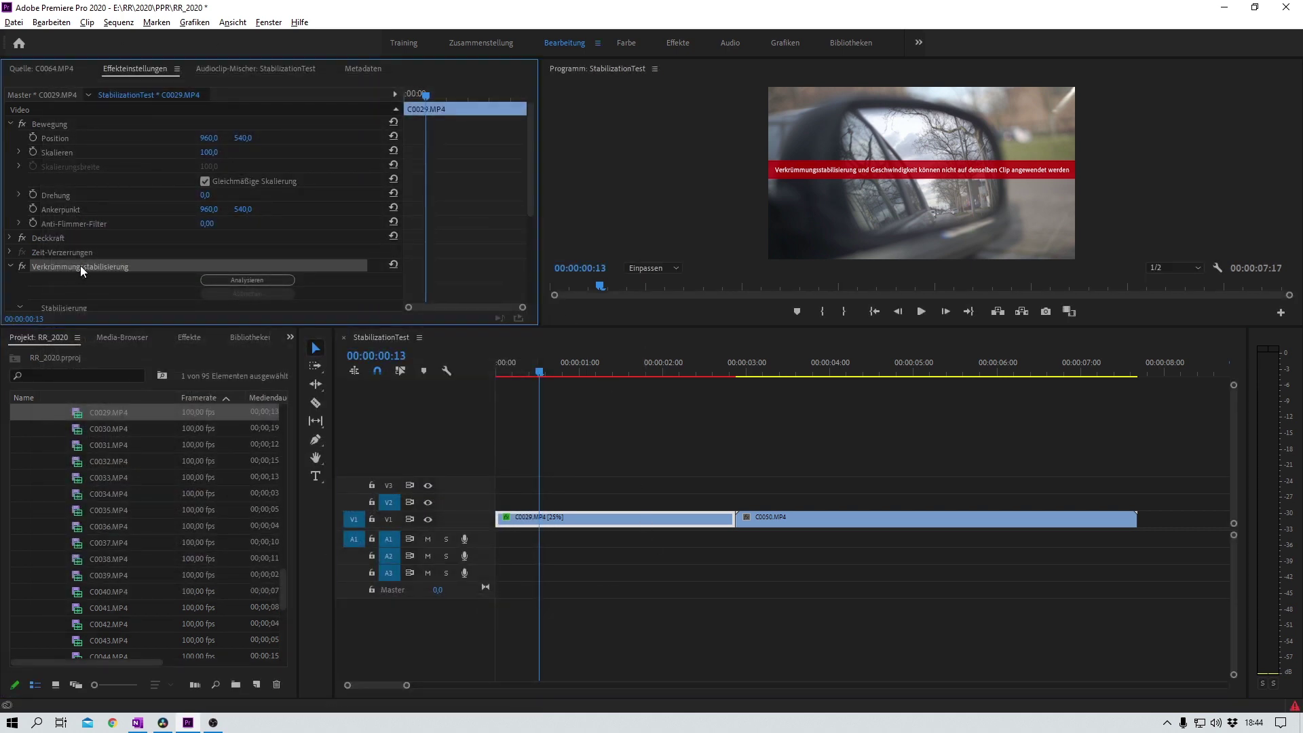
key("Delete")
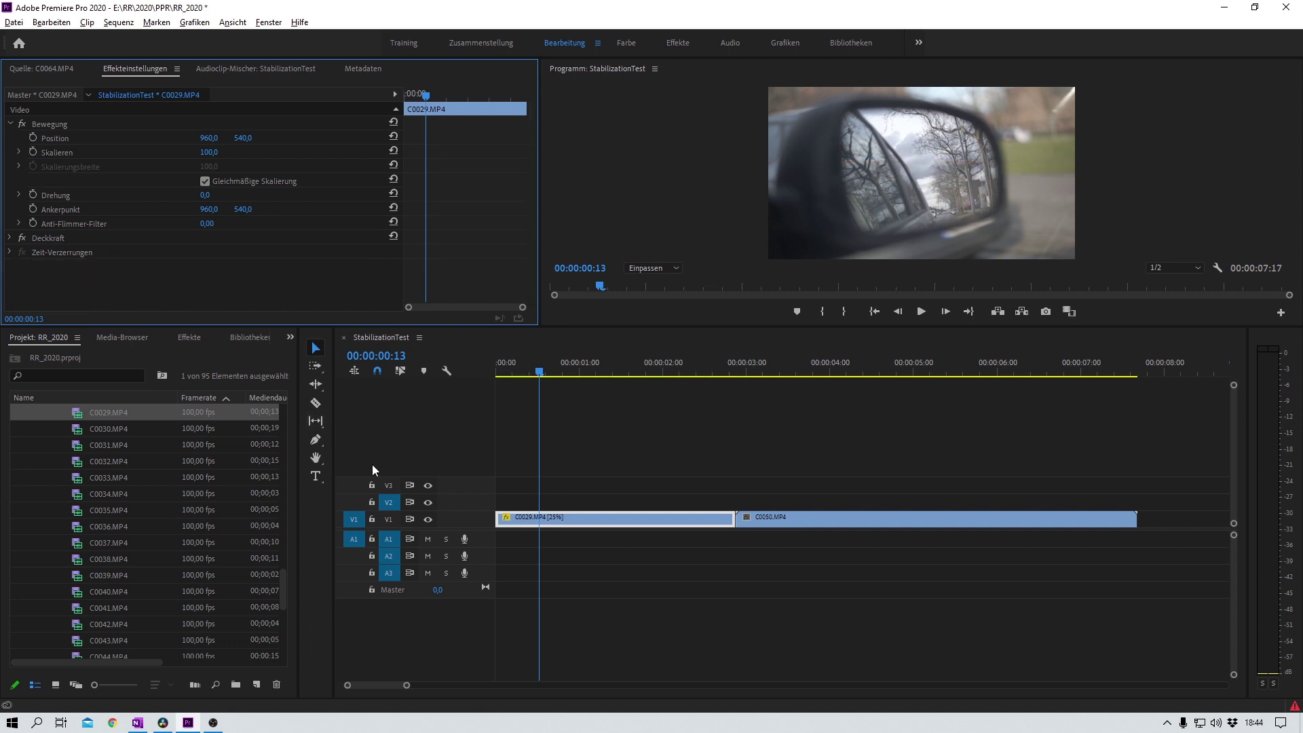
right_click(589, 522)
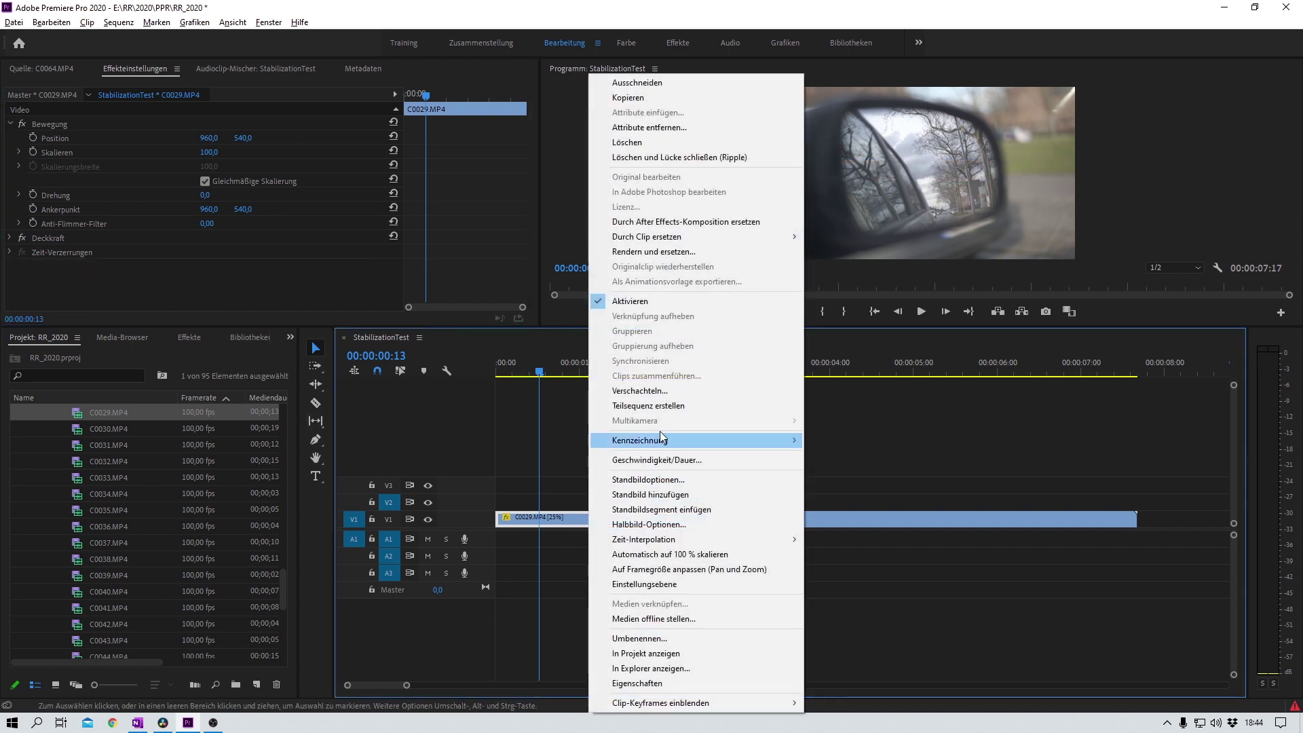
left_click(663, 392)
key("Return")
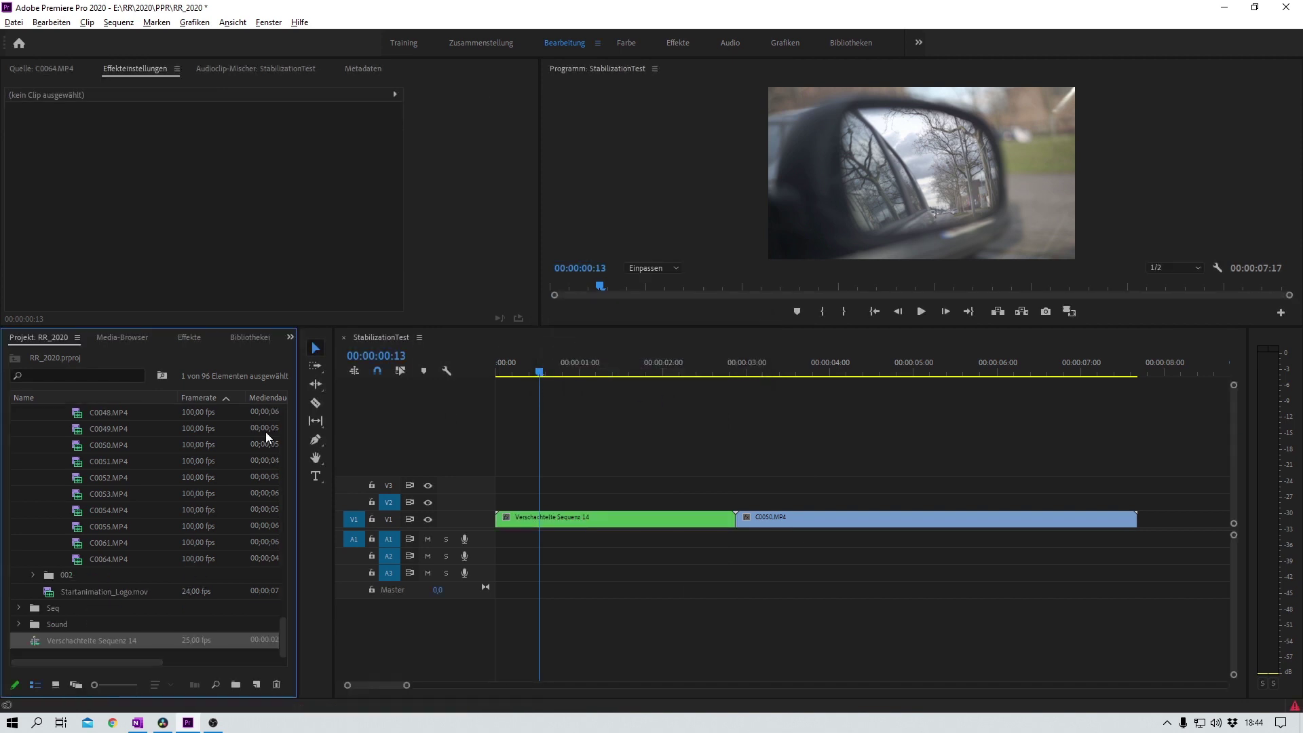
Apply the Verkrümmungsstabilisierung effect to the nested sequence at the start of the timeline
left_click(291, 339)
left_click(319, 385)
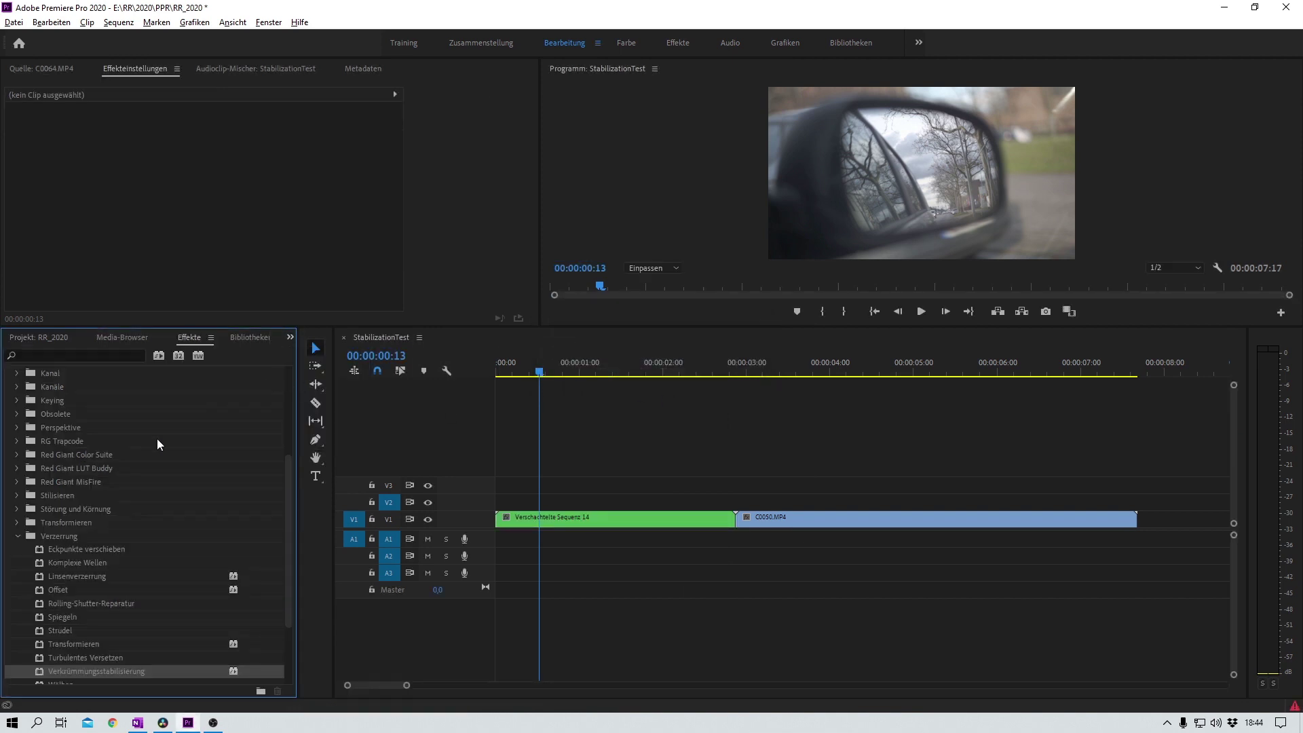
left_click_drag(79, 663, 608, 512)
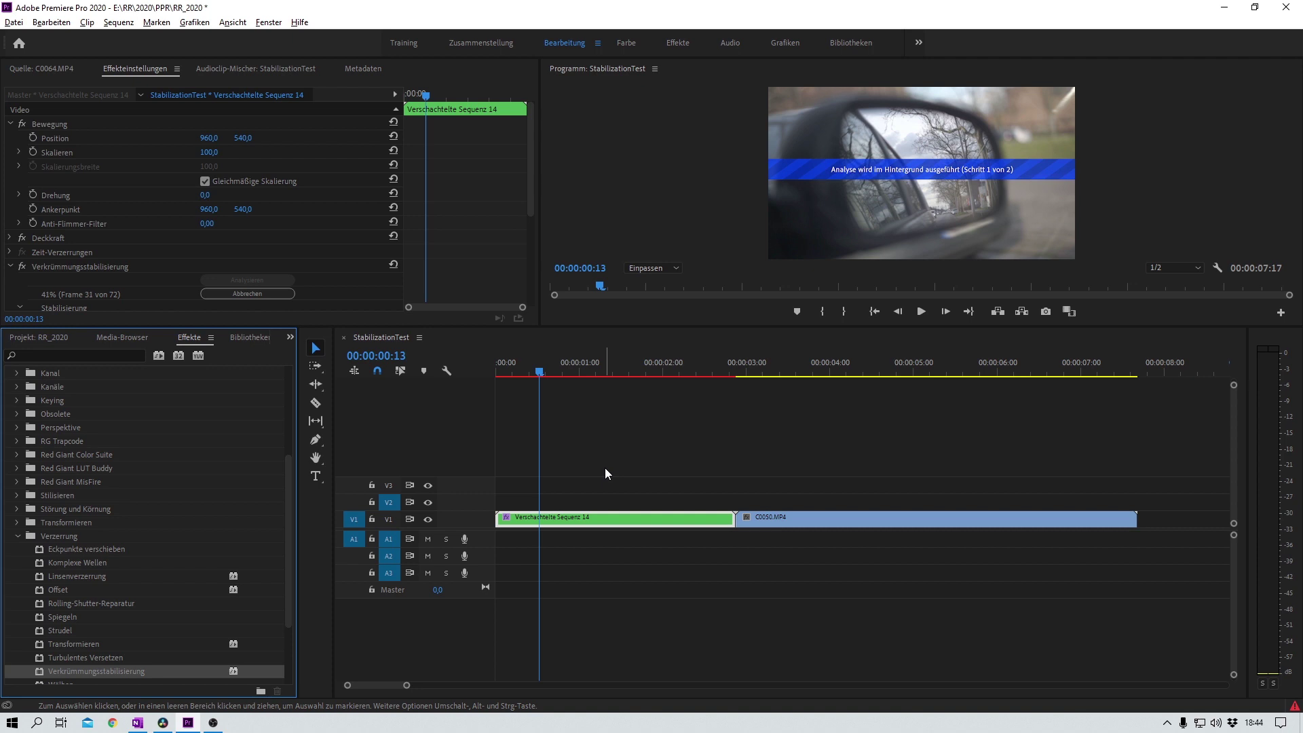
Examine the Verkrümmungsstabilisierung settings, including the Methode choices, the Ränder options and the Erweitert section
left_click_drag(506, 328, 506, 442)
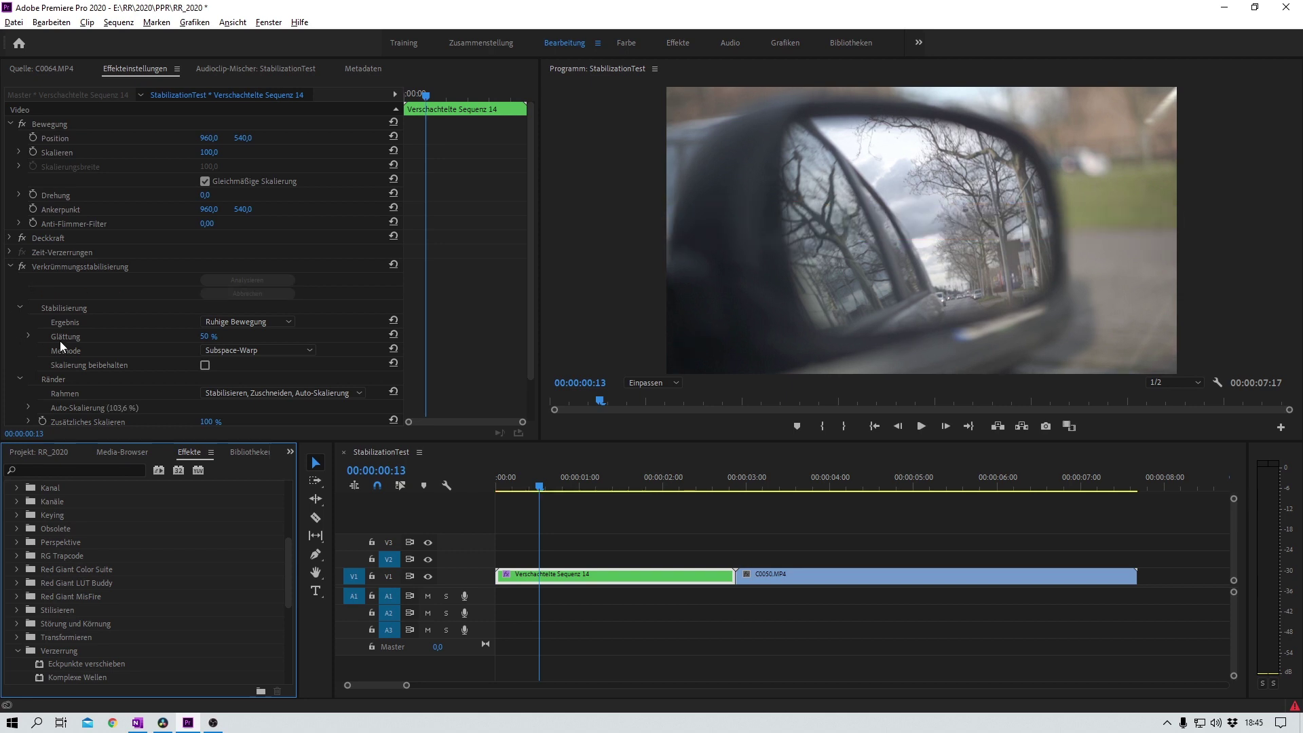
scroll(60, 341, "down", 2)
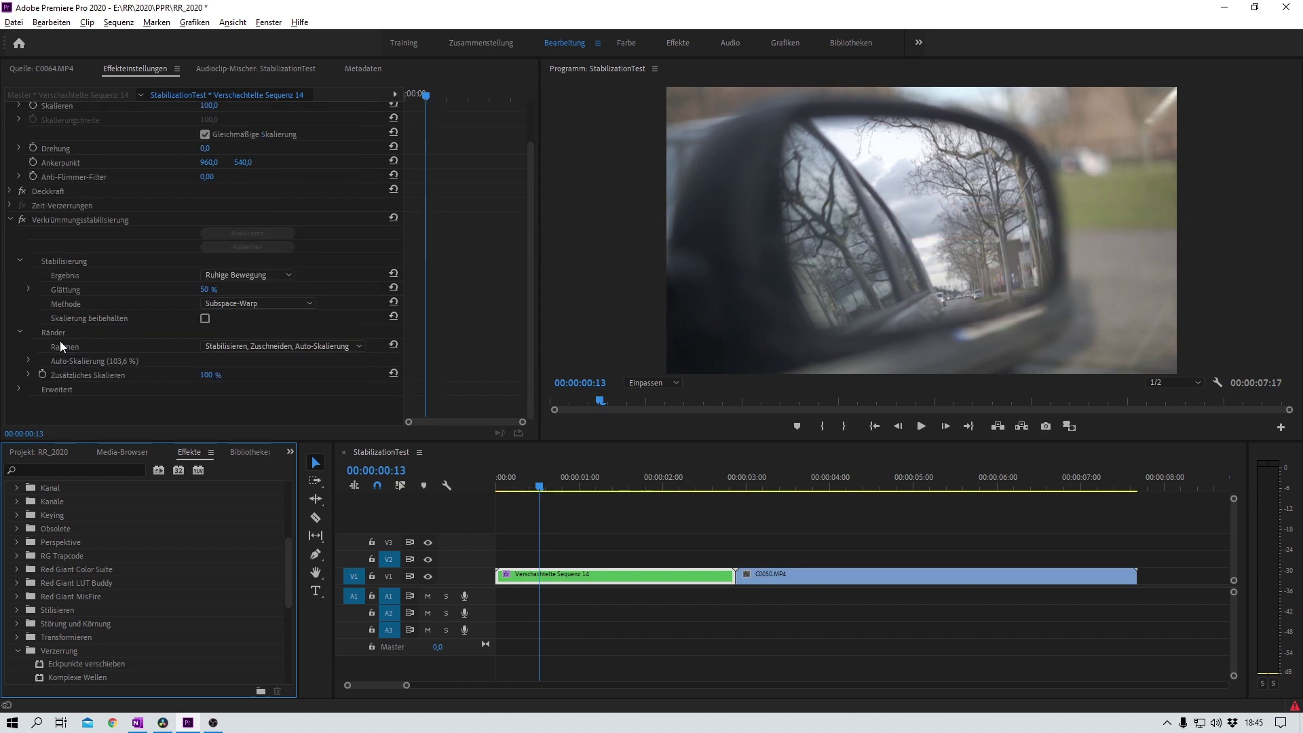
left_click(255, 234)
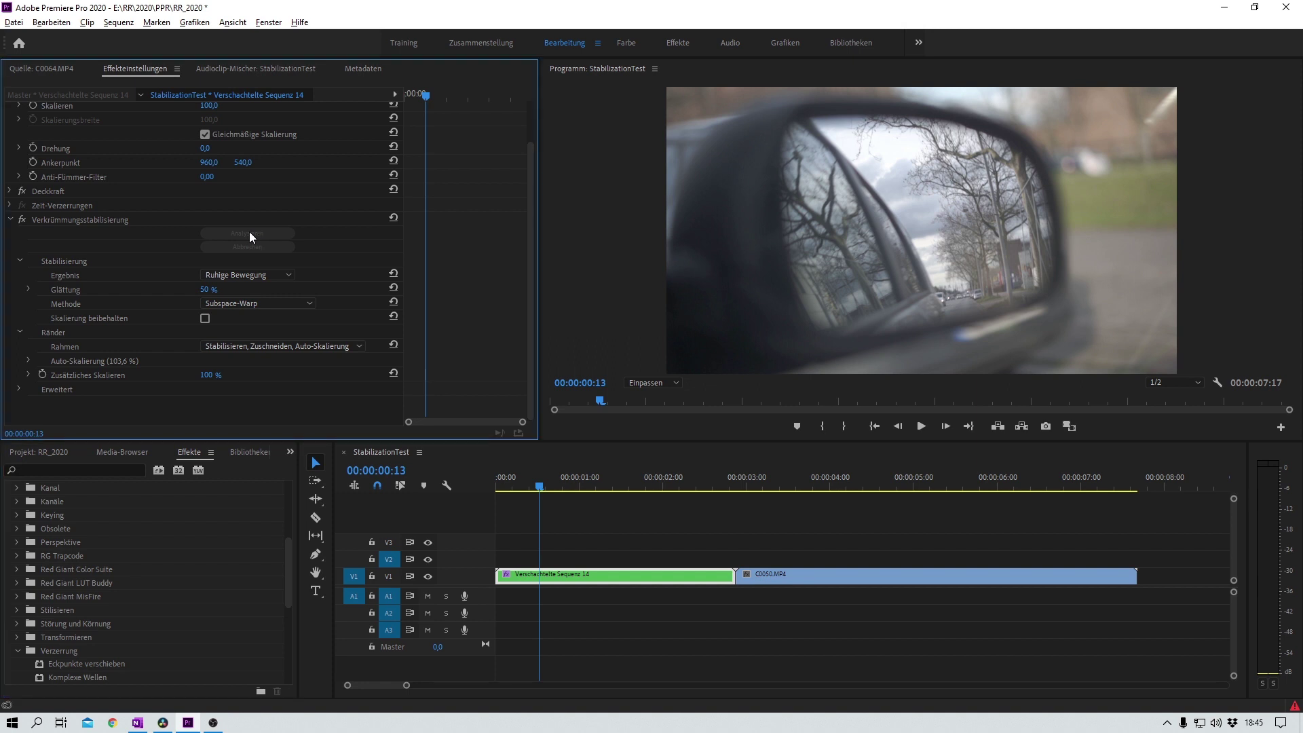
left_click(258, 303)
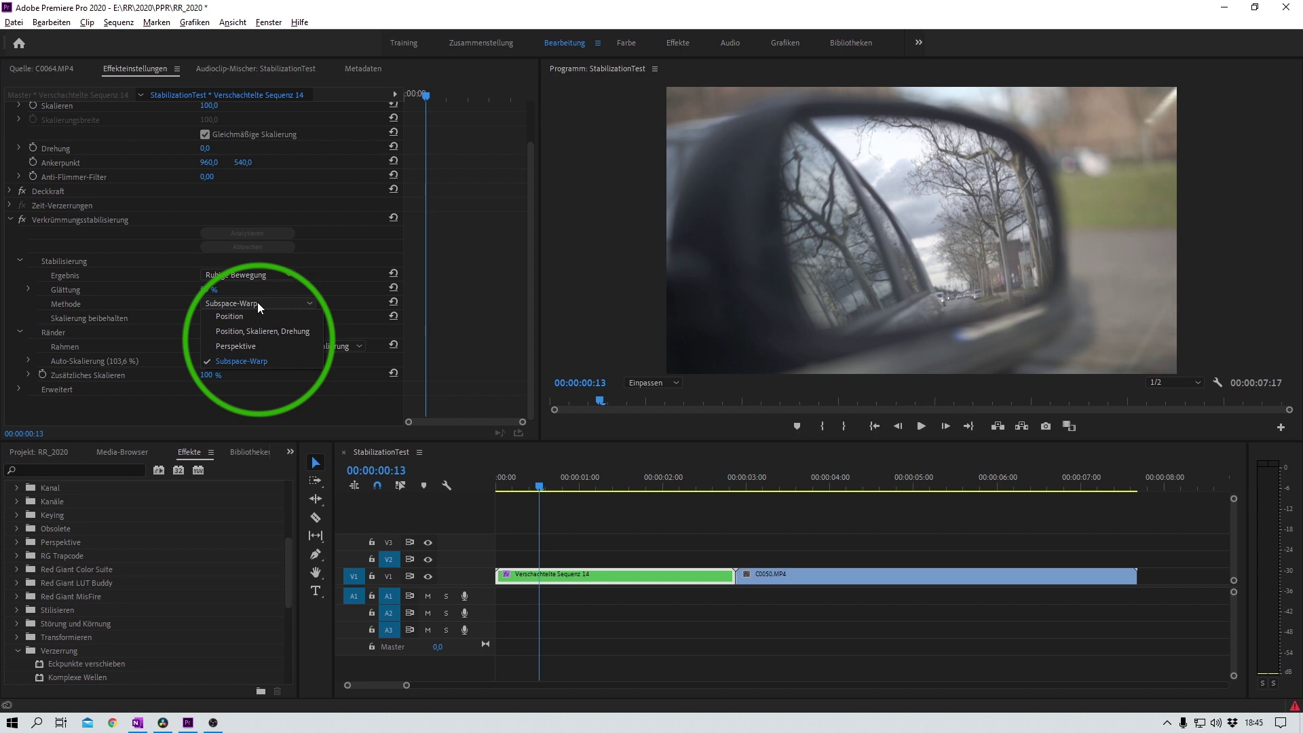
left_click(258, 302)
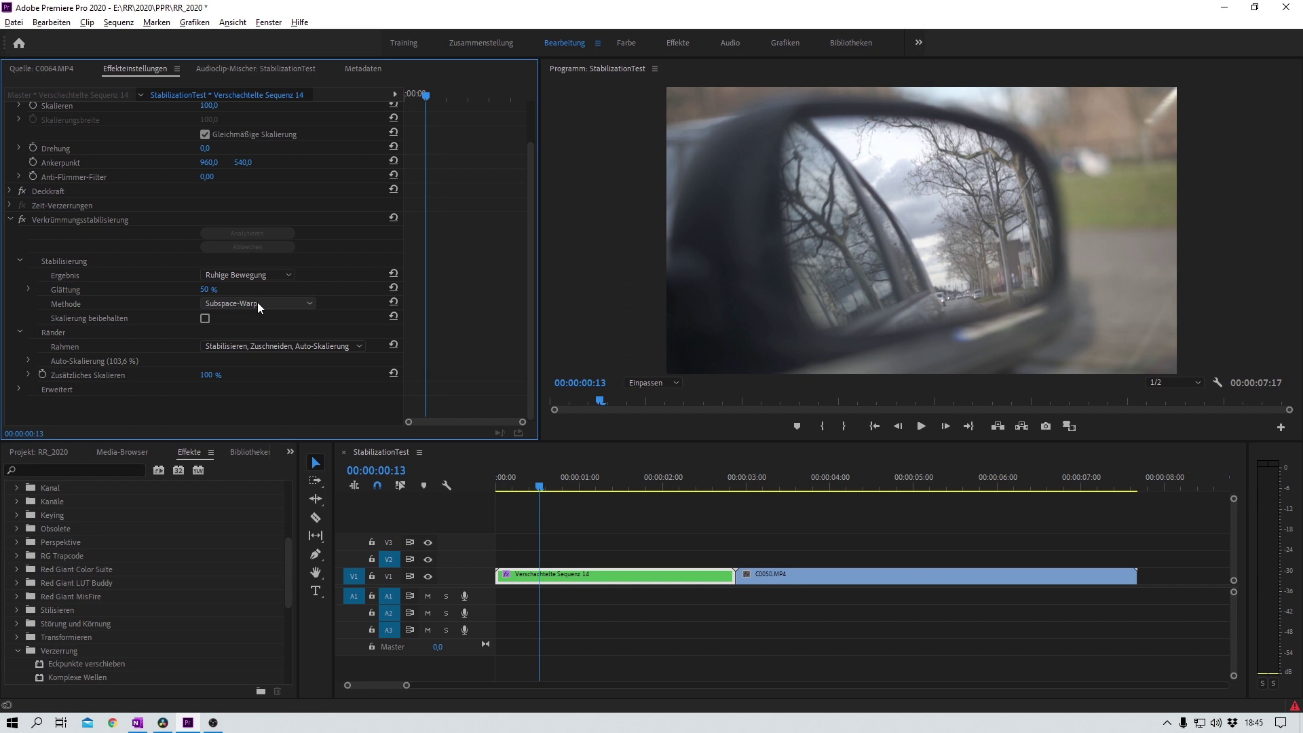
left_click(17, 389)
scroll(120, 363, "down", 3)
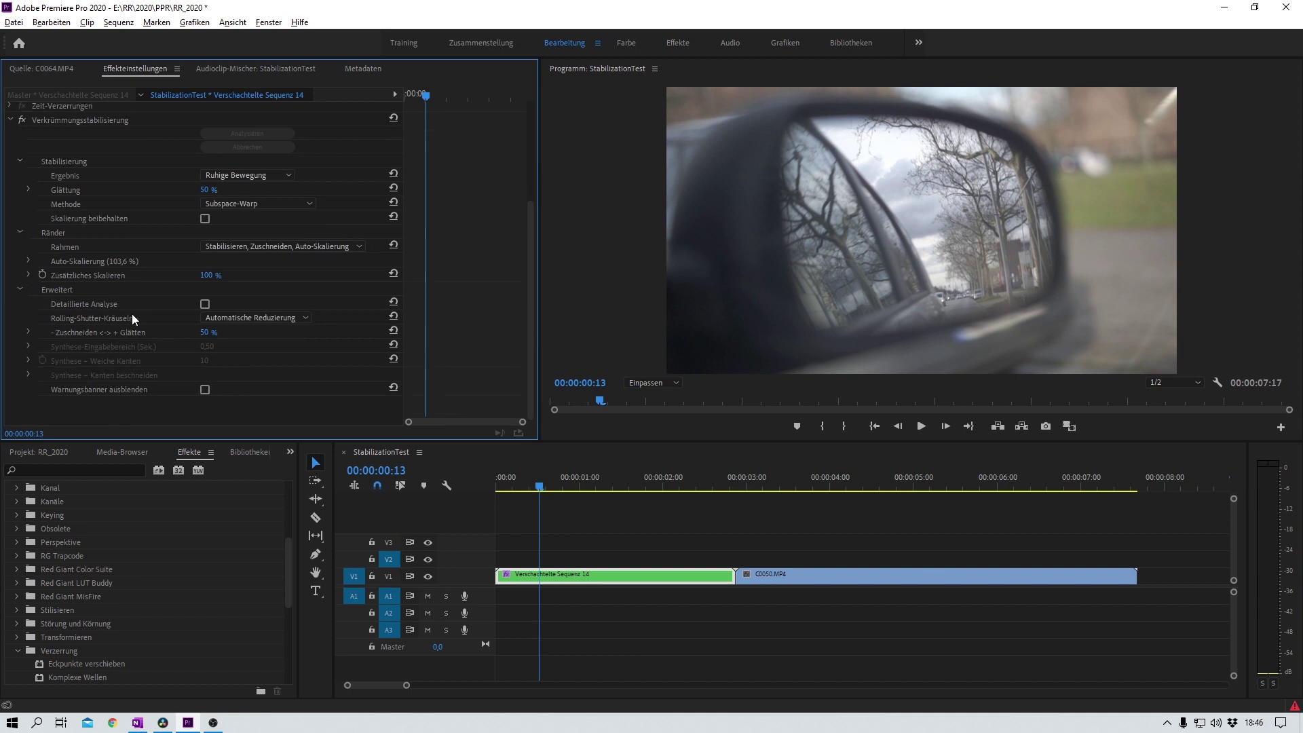